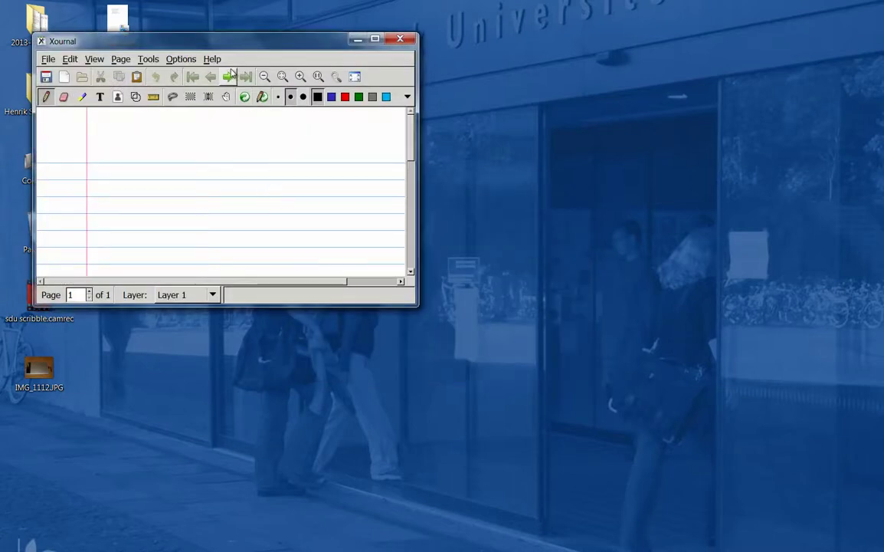
Open Exam.pdf from the Desktop for PDF annotation and maximize the window
left_click_drag(234, 43, 411, 102)
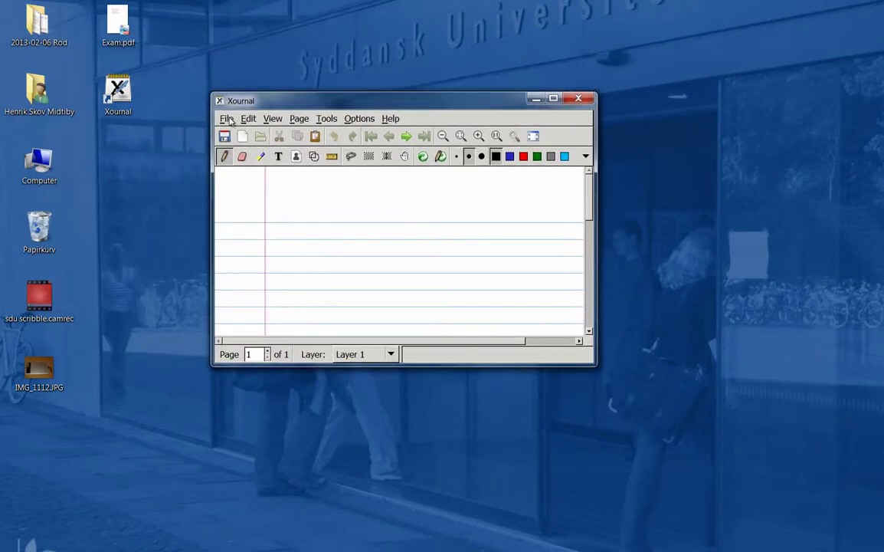
left_click(226, 118)
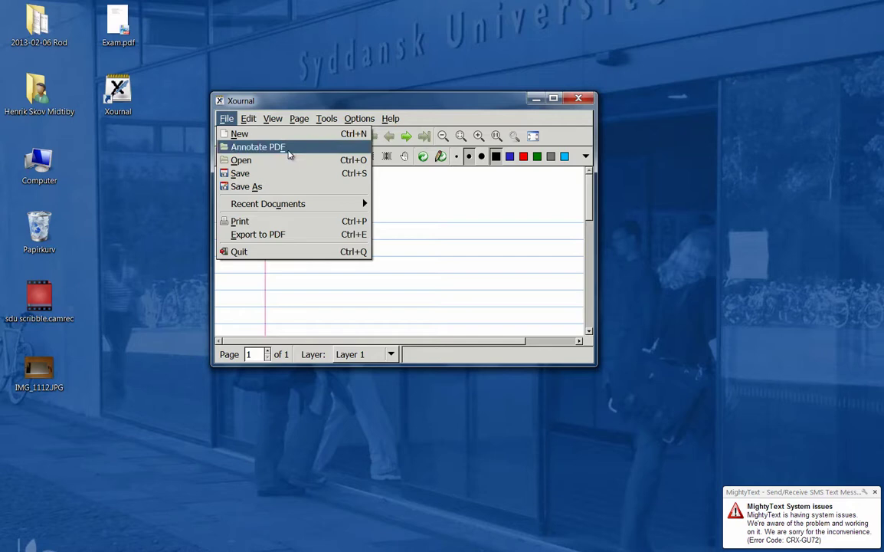
left_click(255, 149)
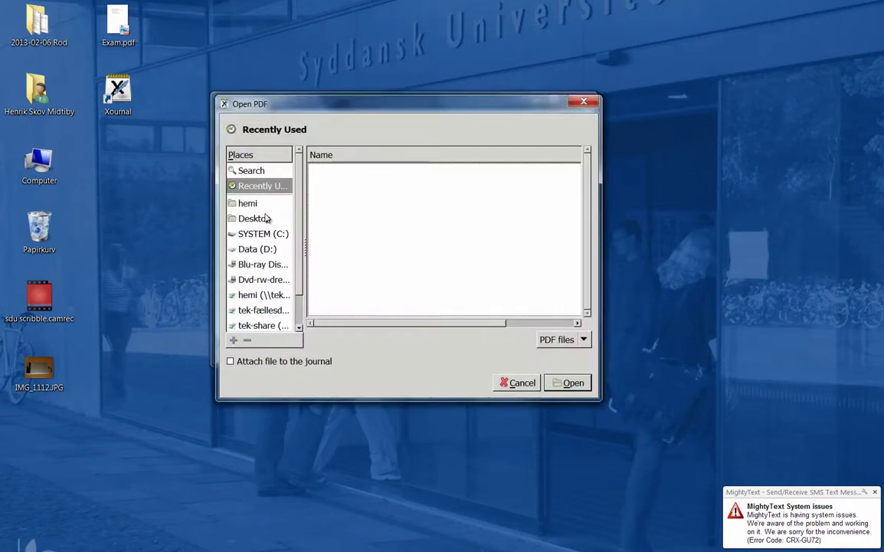
left_click(245, 218)
left_click(345, 189)
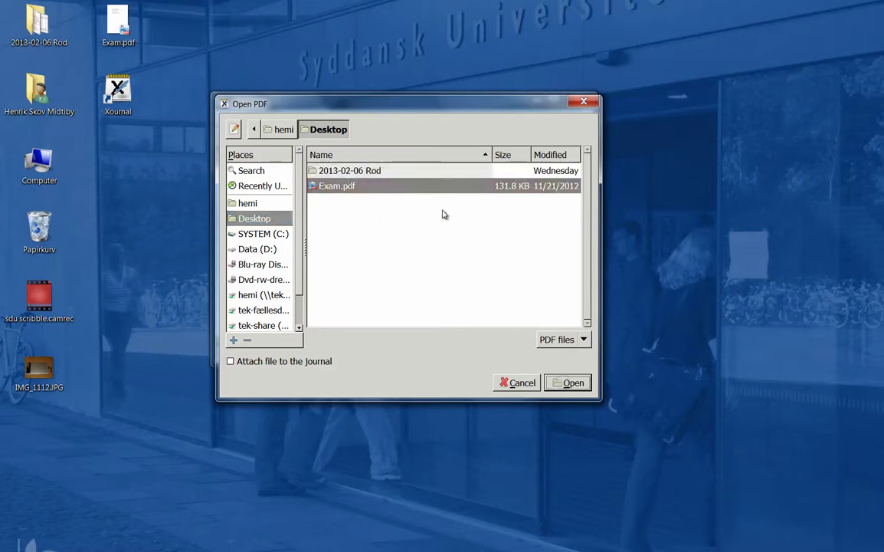
left_click(573, 382)
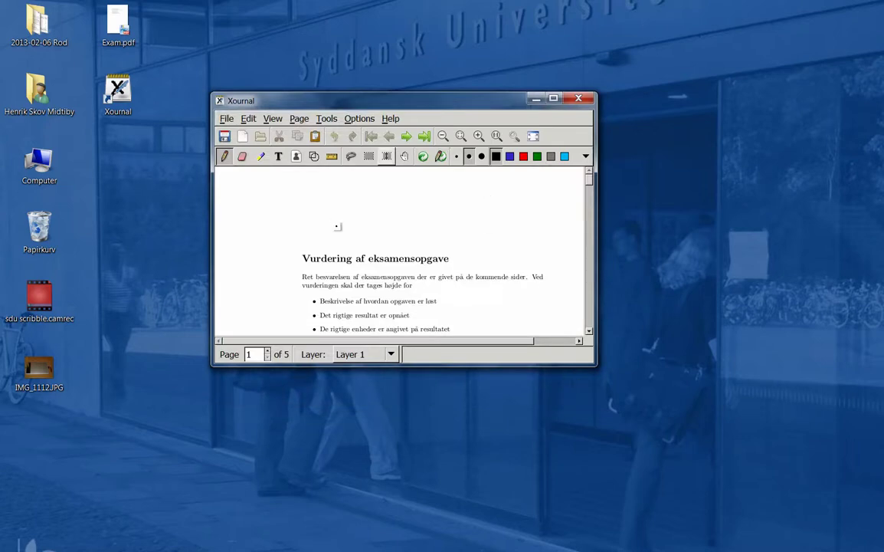
left_click(553, 98)
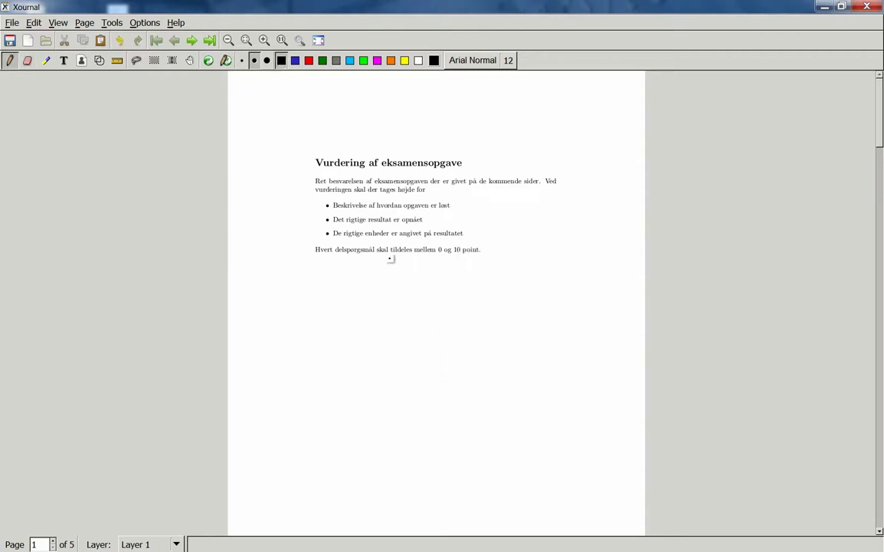
Map button 3 to the Hand Tool
left_click(142, 23)
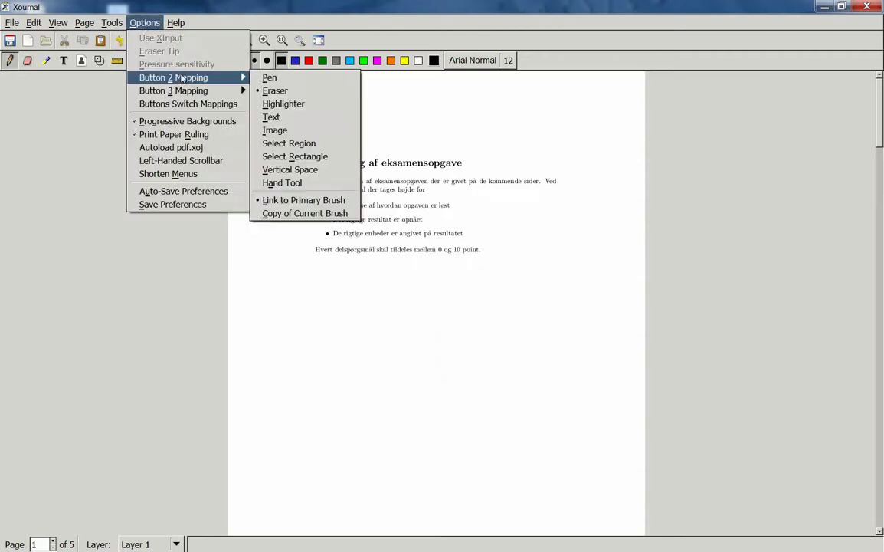
mouse_move(189, 92)
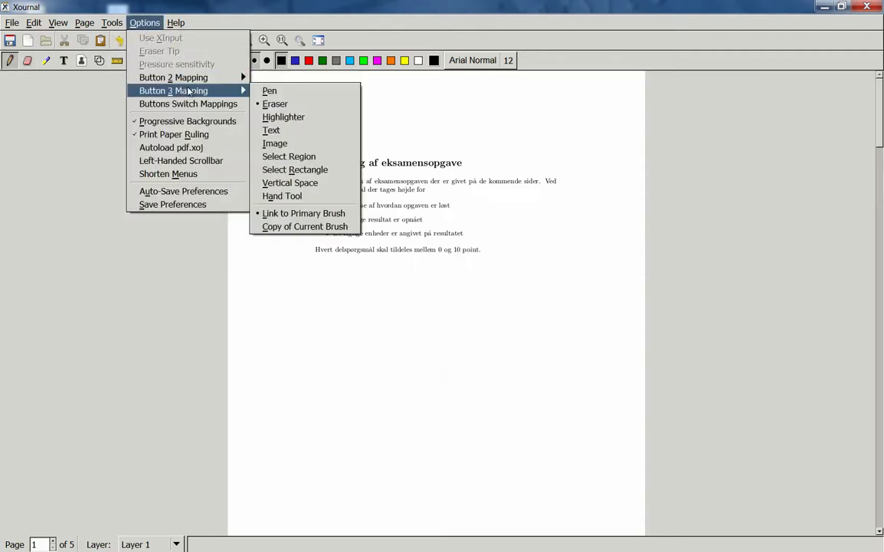
left_click(292, 183)
left_click(145, 23)
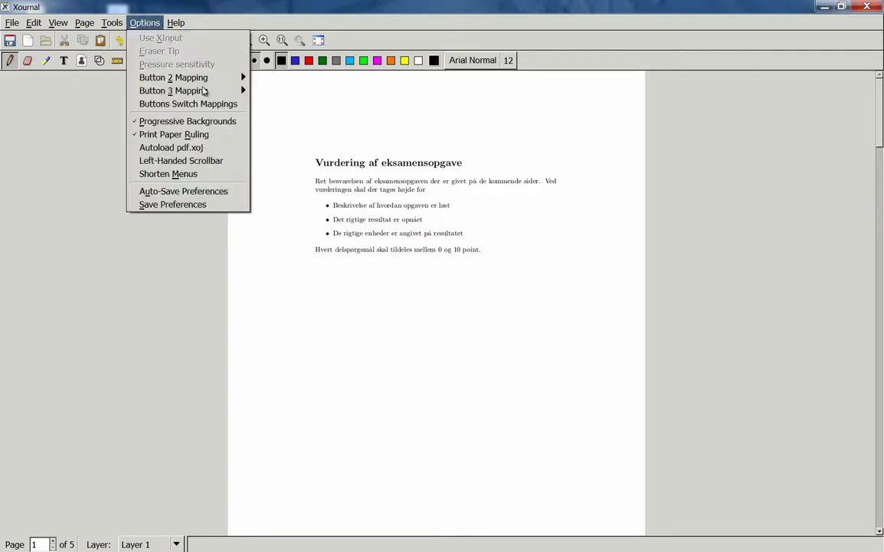
mouse_move(193, 91)
left_click(283, 195)
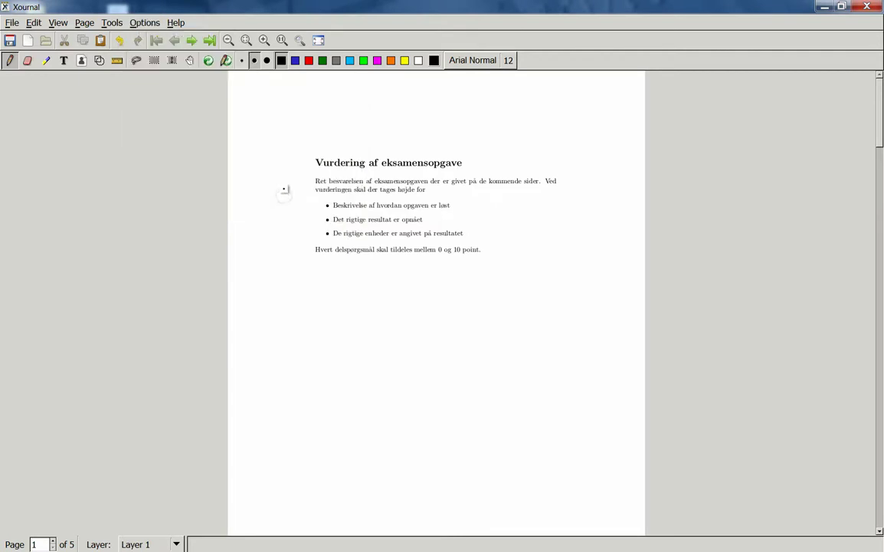
Go to page 2 of the exam and set the pen to red with the thinnest stroke
left_click_drag(377, 365, 386, 213)
left_click_drag(367, 359, 367, 138)
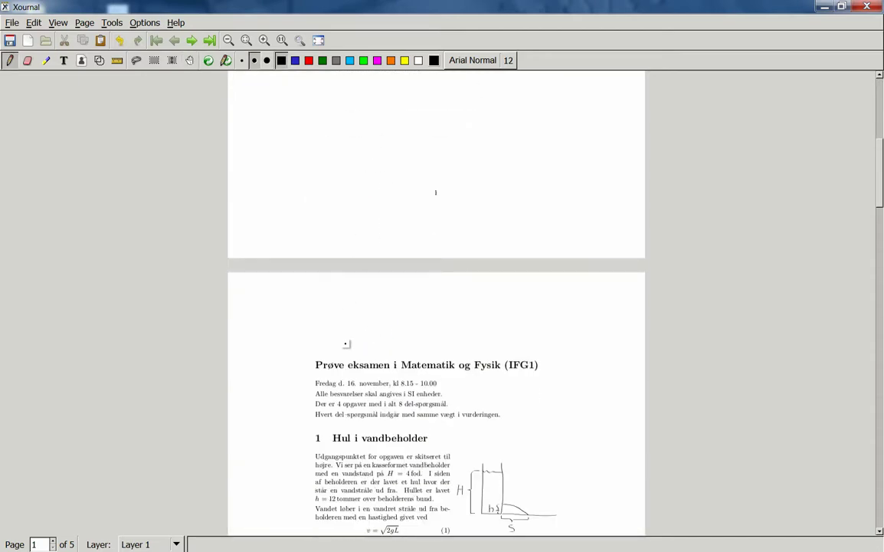
left_click_drag(360, 388, 360, 173)
left_click_drag(412, 276, 348, 335)
key("ctrl+shift+p")
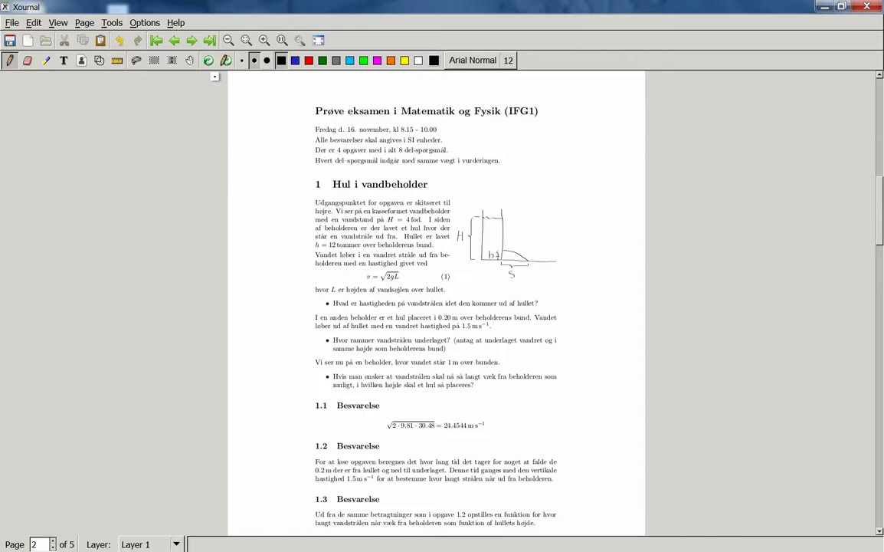
left_click(233, 39)
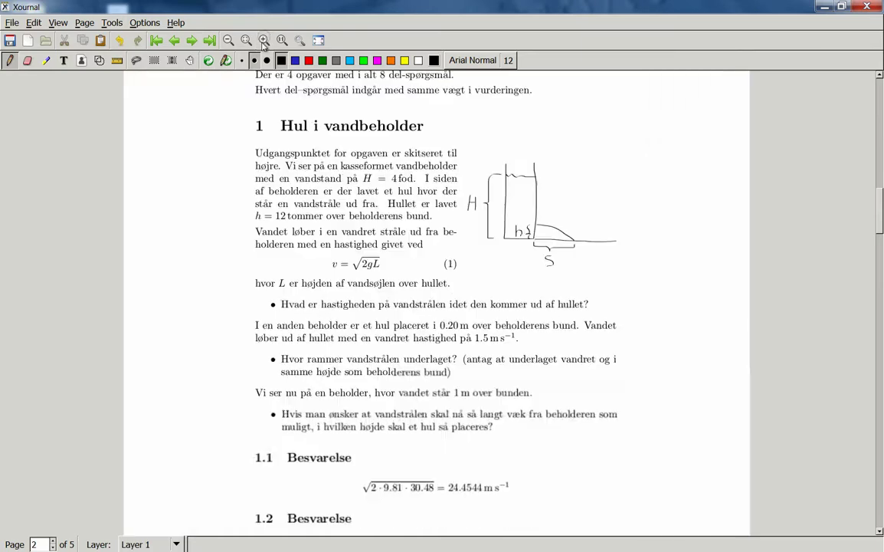
left_click(311, 61)
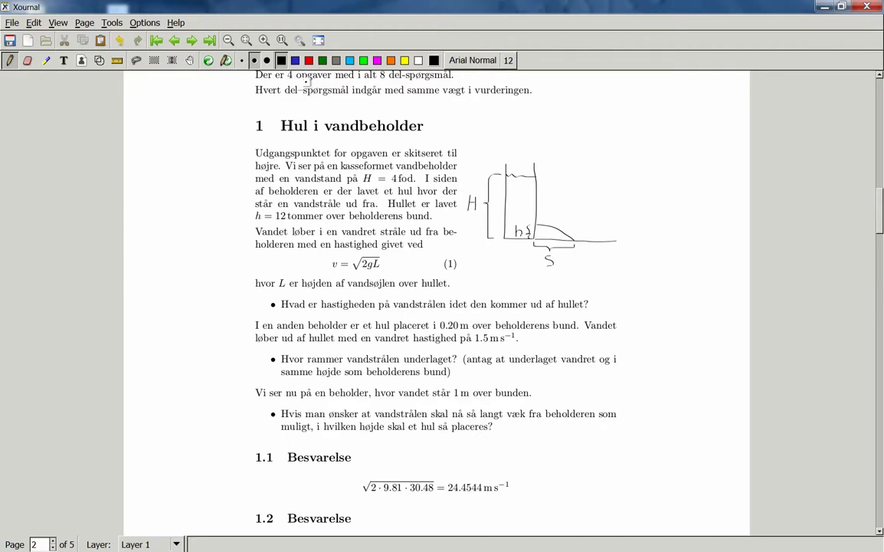
left_click(242, 61)
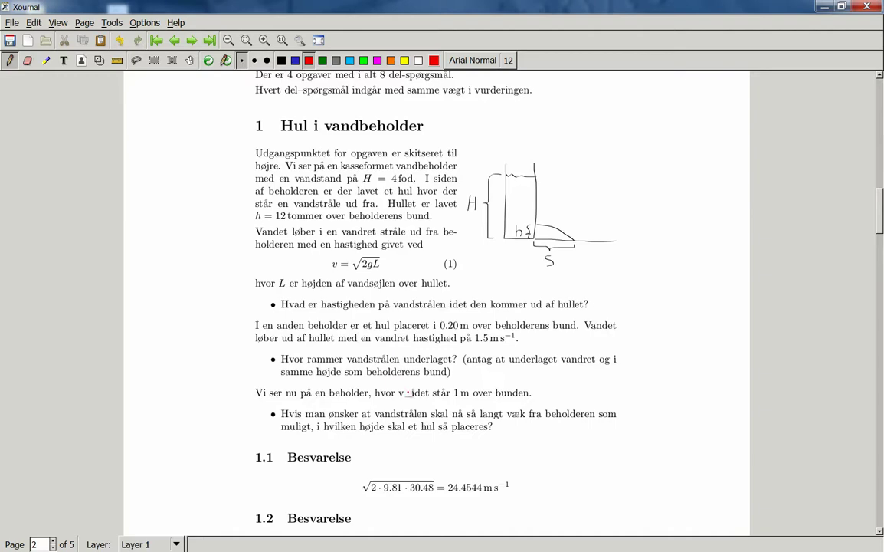
Handwrite "No explanation given" in red beside the 1.1 Besvarelse heading on page 2
scroll(408, 420, "down", 6)
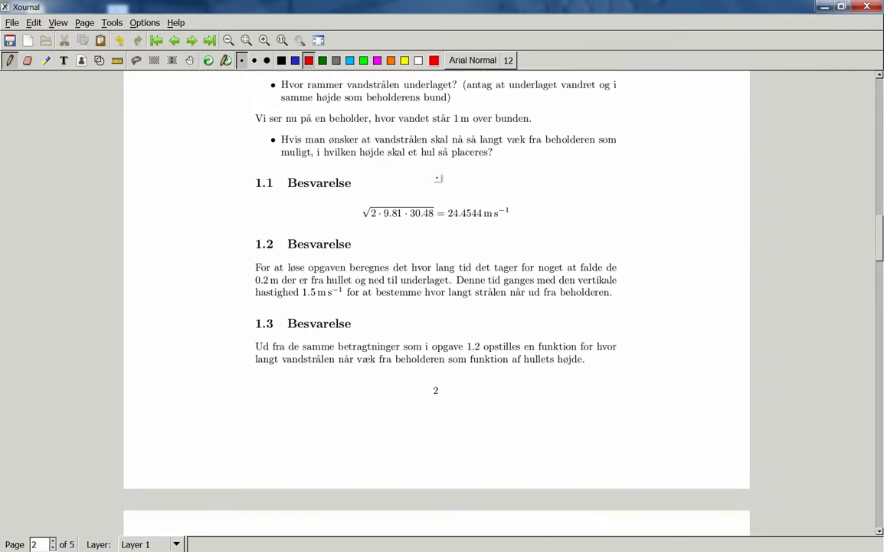
left_click(246, 40)
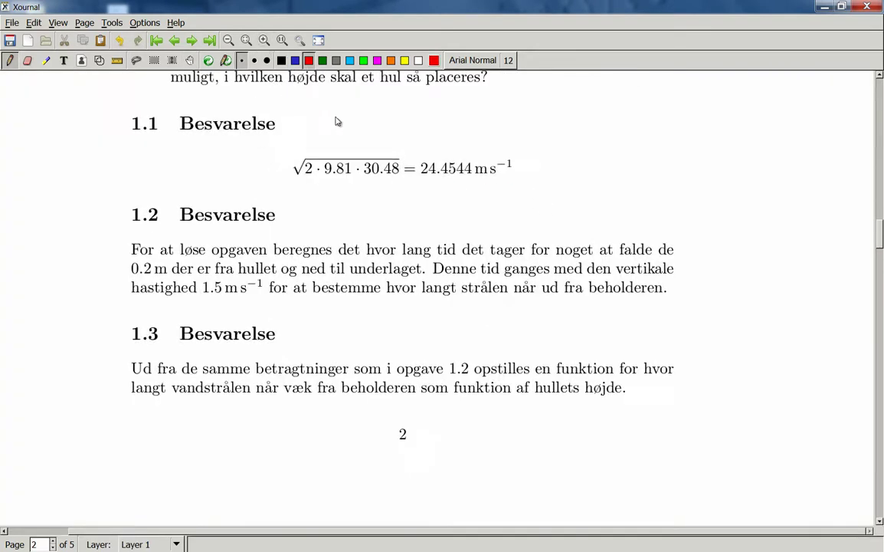
scroll(512, 200, "up", 1)
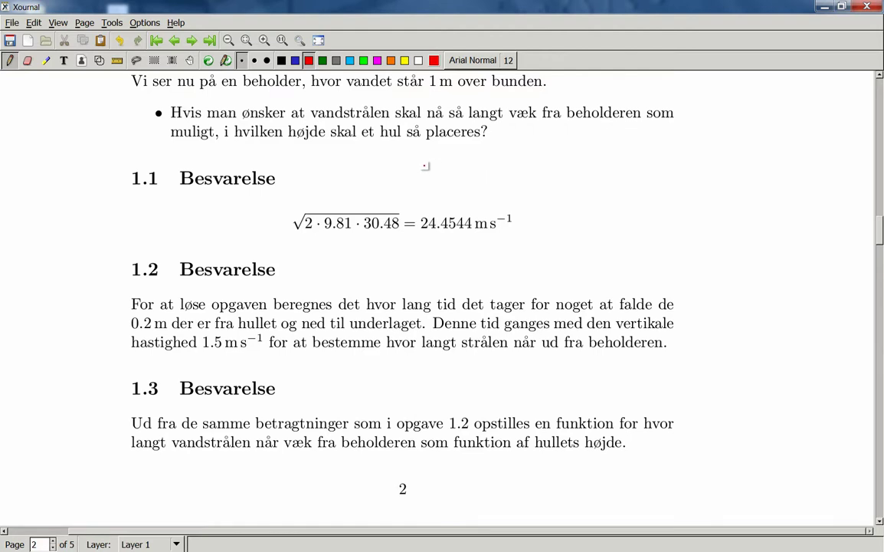
mouse_move(420, 172)
left_mouse_down()
mouse_move(433, 154)
mouse_move(440, 173)
mouse_move(487, 185)
left_mouse_up()
mouse_move(488, 170)
left_mouse_down()
mouse_move(476, 186)
mouse_move(590, 192)
mouse_move(635, 212)
mouse_move(668, 186)
mouse_move(699, 200)
left_mouse_up()
left_click_drag(563, 171, 583, 168)
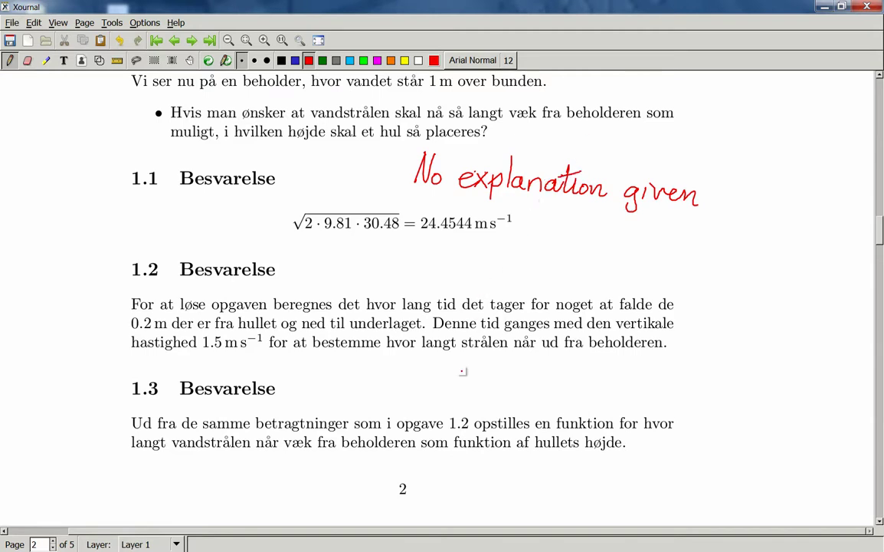
Handwrite "Principle shown" in red on two lines in the margin beside the 1.2 Besvarelse paragraph
scroll(509, 354, "down", 4)
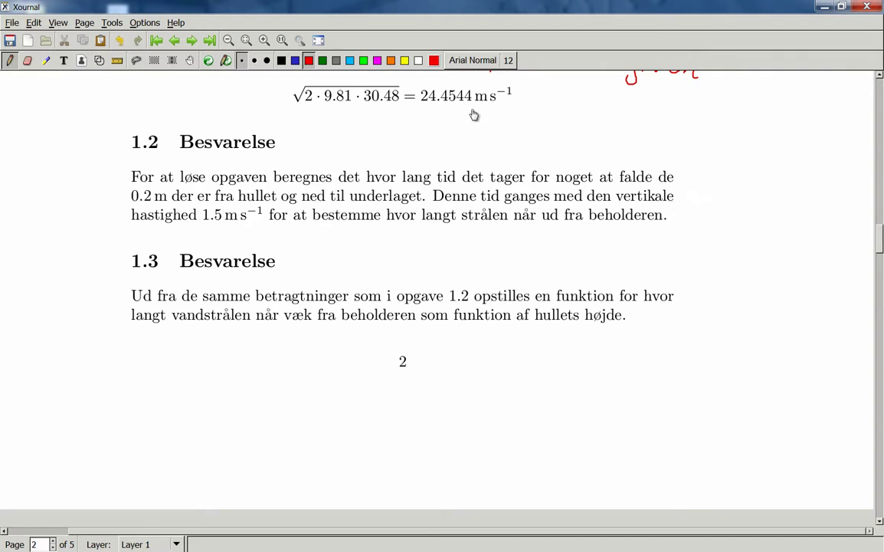
left_click(582, 195)
right_click(584, 196)
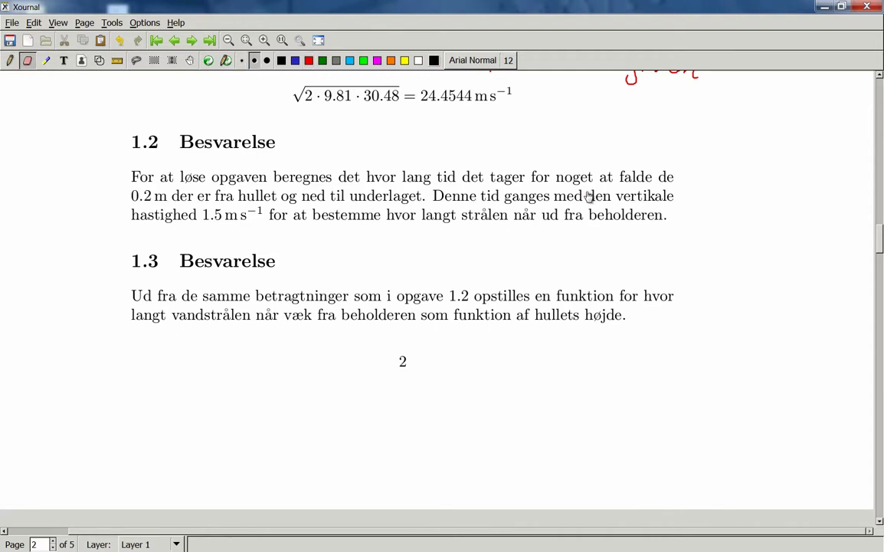
mouse_move(698, 181)
left_mouse_down()
mouse_move(687, 201)
mouse_move(695, 184)
mouse_move(724, 191)
mouse_move(765, 224)
mouse_move(769, 213)
mouse_move(798, 218)
left_mouse_up()
left_click(726, 191)
left_click(753, 207)
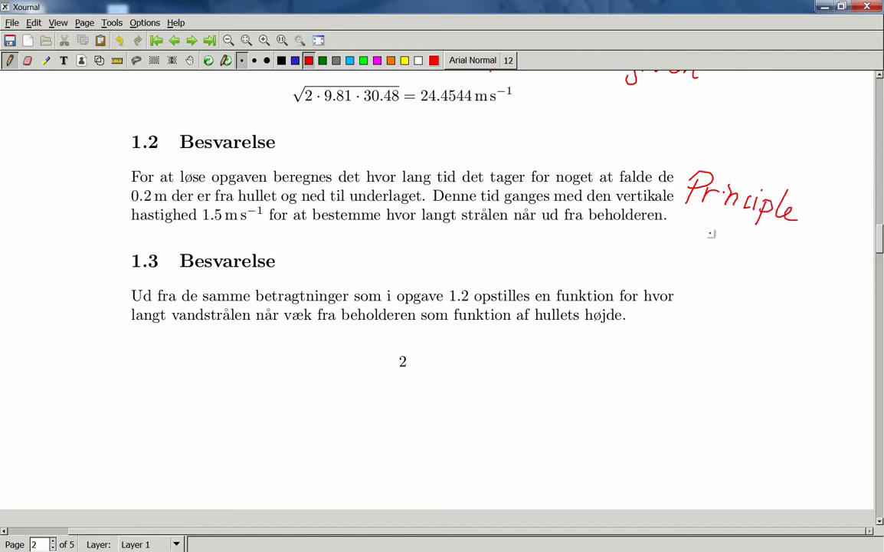
mouse_move(711, 232)
left_mouse_down()
mouse_move(691, 243)
mouse_move(694, 252)
mouse_move(735, 253)
left_mouse_up()
left_click_drag(740, 244, 773, 272)
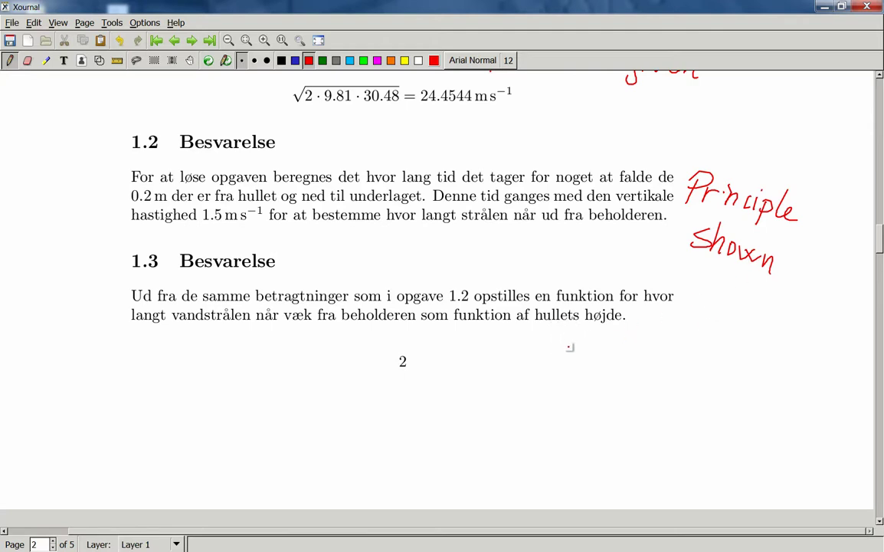
Handwrite "Same here" in red below the end of the 1.3 Besvarelse paragraph
mouse_move(586, 346)
left_mouse_down()
mouse_move(559, 370)
mouse_move(597, 363)
mouse_move(663, 380)
left_mouse_up()
mouse_move(688, 349)
left_mouse_down()
mouse_move(694, 386)
mouse_move(714, 389)
left_mouse_up()
mouse_move(716, 387)
left_mouse_down()
mouse_move(729, 374)
mouse_move(750, 389)
left_mouse_up()
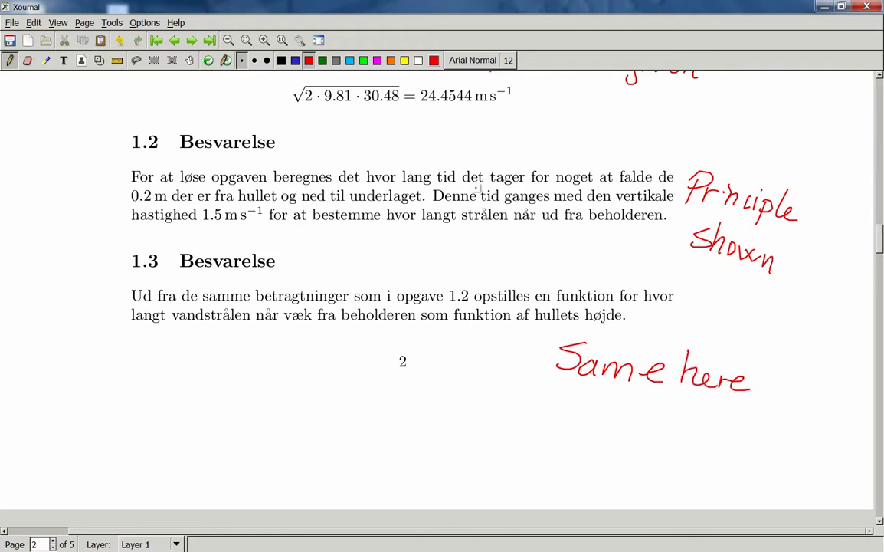
Handwrite the integral of sin(x) dx from 0 to 1 in red below the start of the 1.3 Besvarelse paragraph
scroll(480, 152, "up", 3)
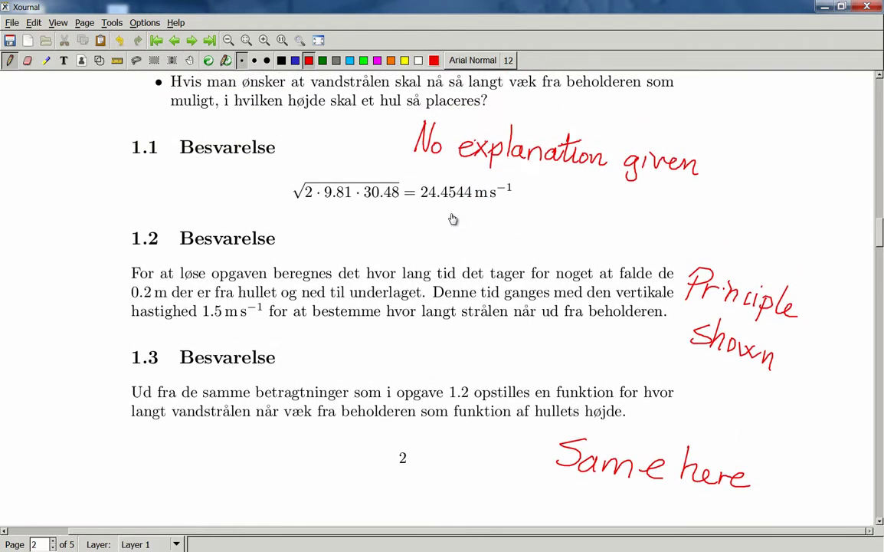
key("ctrl+shift+a")
left_click_drag(390, 297, 421, 95)
key("ctrl+shift+p")
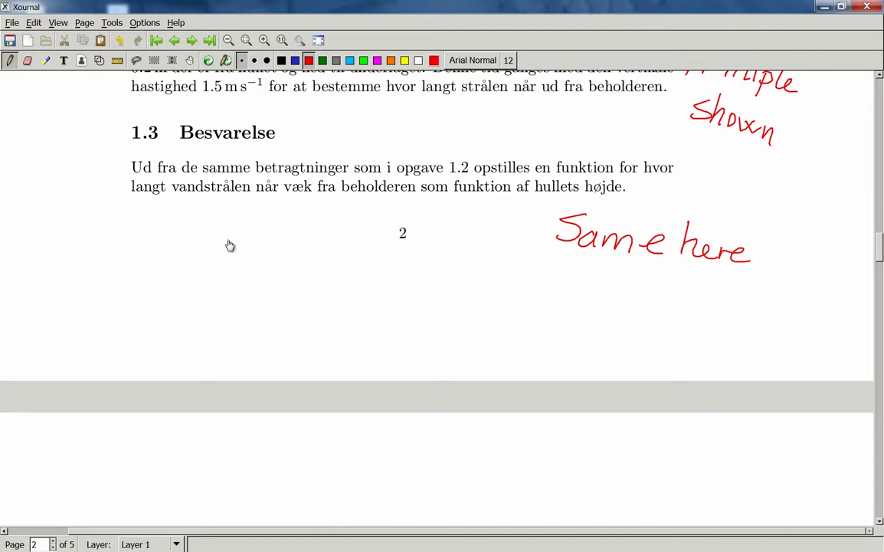
mouse_move(207, 227)
left_mouse_down()
mouse_move(181, 251)
mouse_move(193, 319)
mouse_move(165, 325)
mouse_move(201, 330)
left_mouse_up()
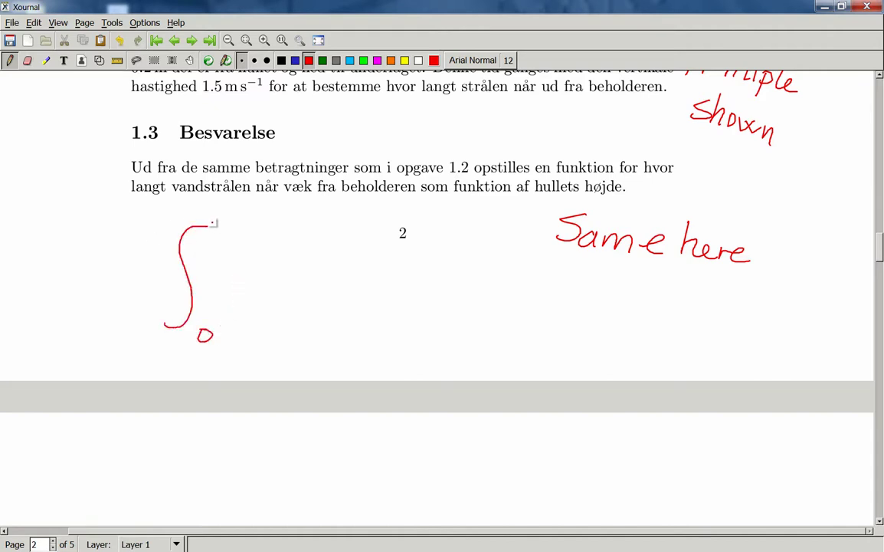
left_click_drag(213, 221, 233, 226)
mouse_move(228, 268)
left_mouse_down()
mouse_move(213, 289)
mouse_move(236, 290)
mouse_move(247, 276)
mouse_move(265, 300)
left_mouse_up()
left_click(236, 264)
left_click_drag(267, 266, 278, 298)
mouse_move(268, 298)
left_mouse_down()
mouse_move(278, 265)
mouse_move(282, 298)
left_mouse_up()
left_click_drag(311, 270, 317, 297)
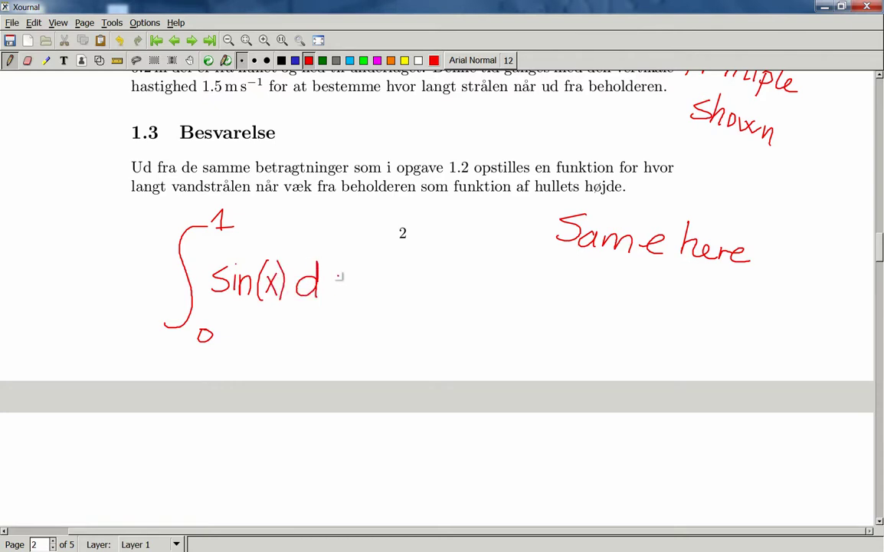
mouse_move(338, 266)
left_mouse_down()
mouse_move(322, 298)
mouse_move(339, 299)
left_mouse_up()
Add the typed text "asdfa" in red just after the handwritten integral
left_click(64, 60)
left_click(401, 285)
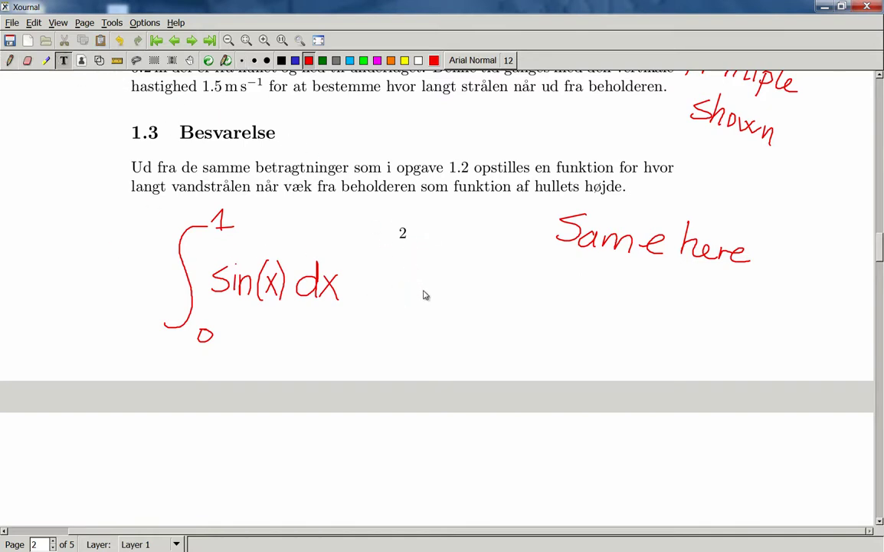
type("asdfa")
Save the annotated journal on the Desktop as Exam.pdf.xoj
left_click(12, 23)
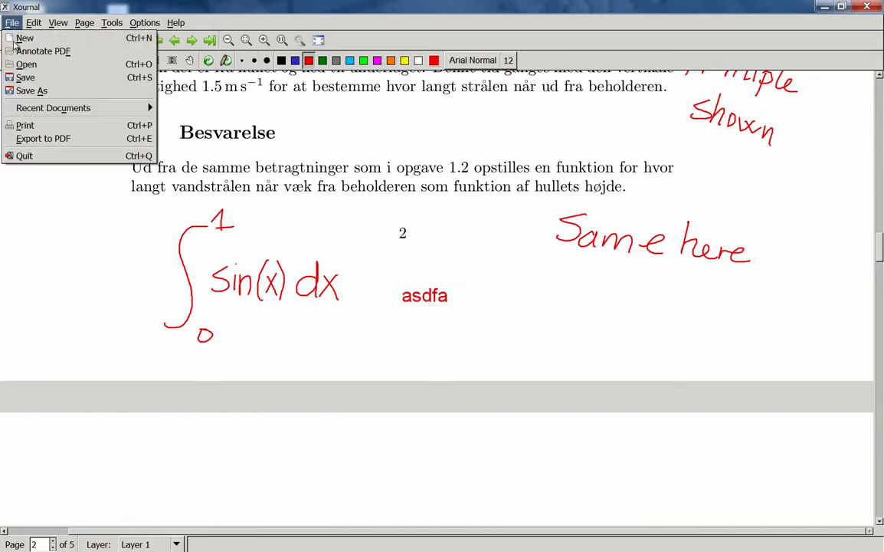
left_click(26, 77)
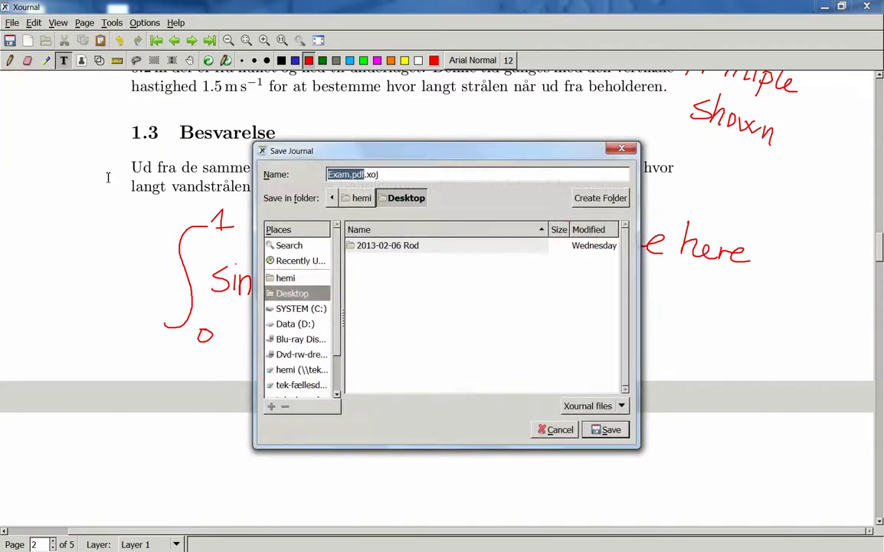
left_click(333, 175)
left_click_drag(331, 175, 369, 174)
left_click(402, 174)
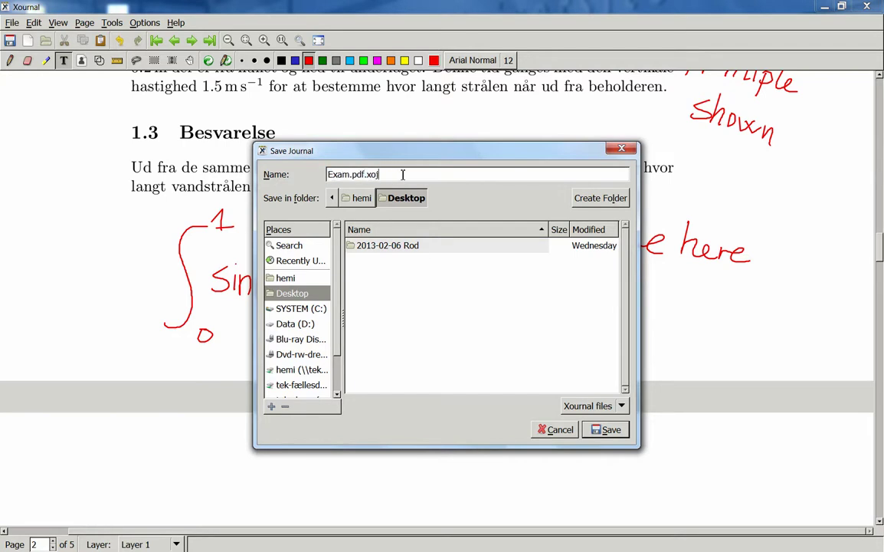
left_click(610, 430)
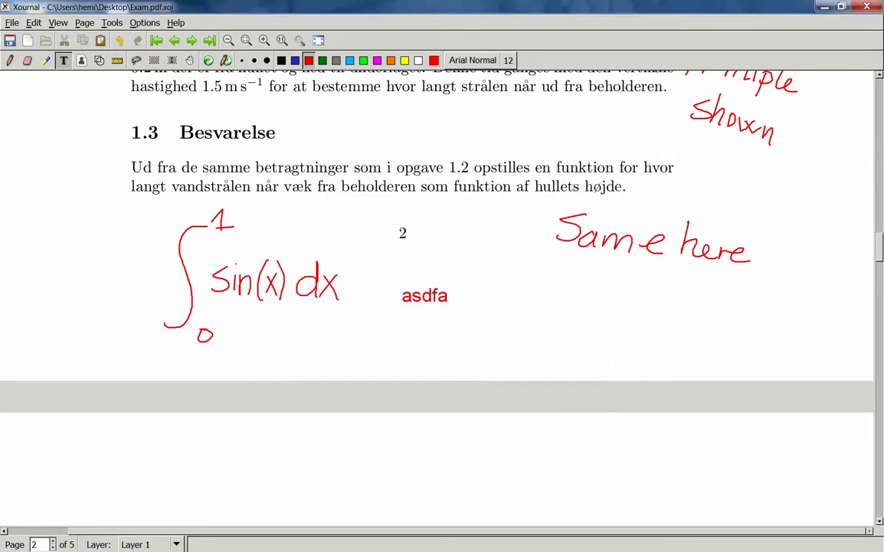
Export the annotated document to the Desktop as Exam.pdf.pdf and close the program
left_click(13, 23)
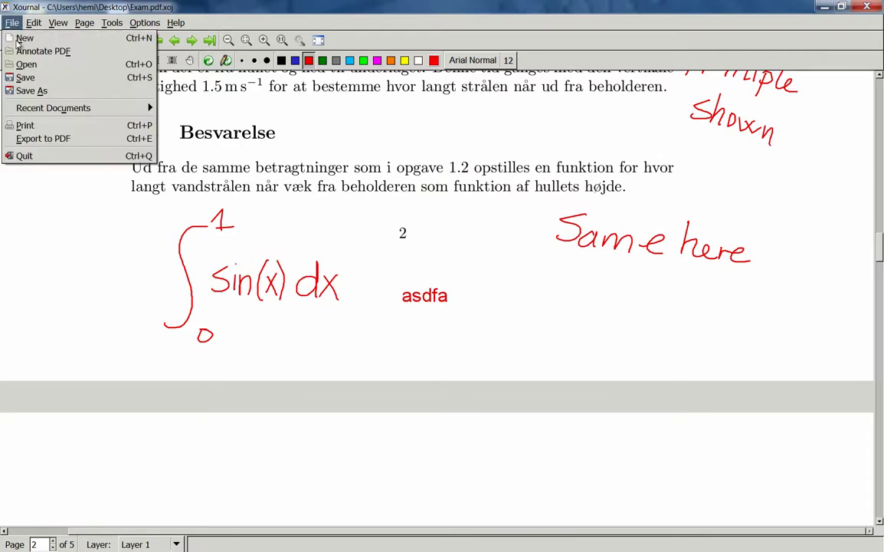
left_click(40, 138)
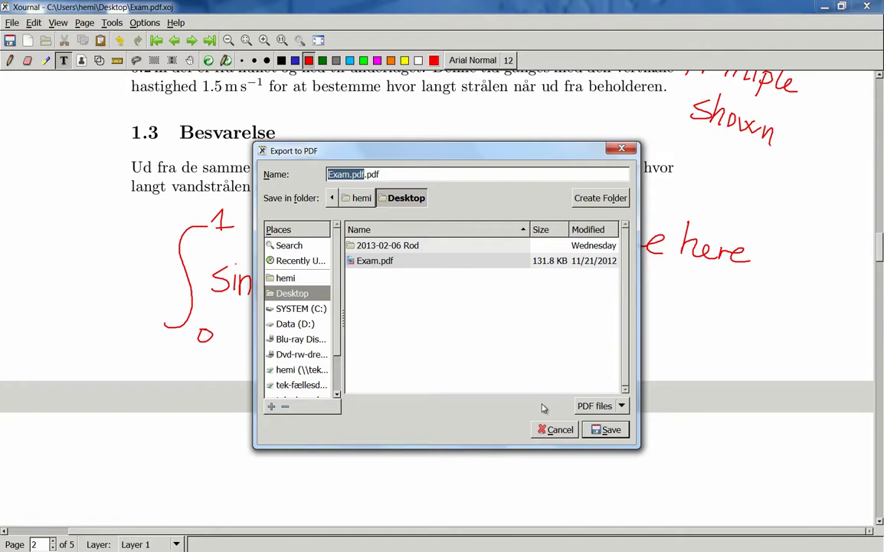
left_click(603, 429)
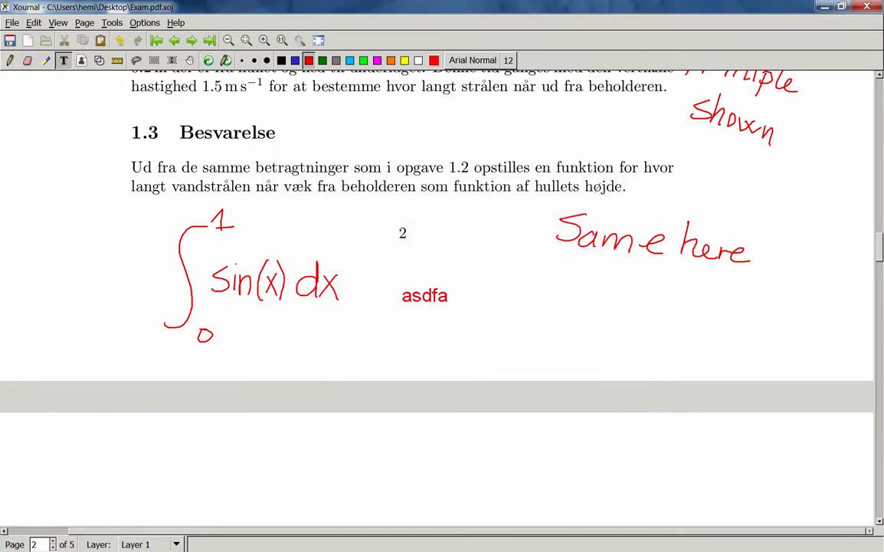
left_click(868, 7)
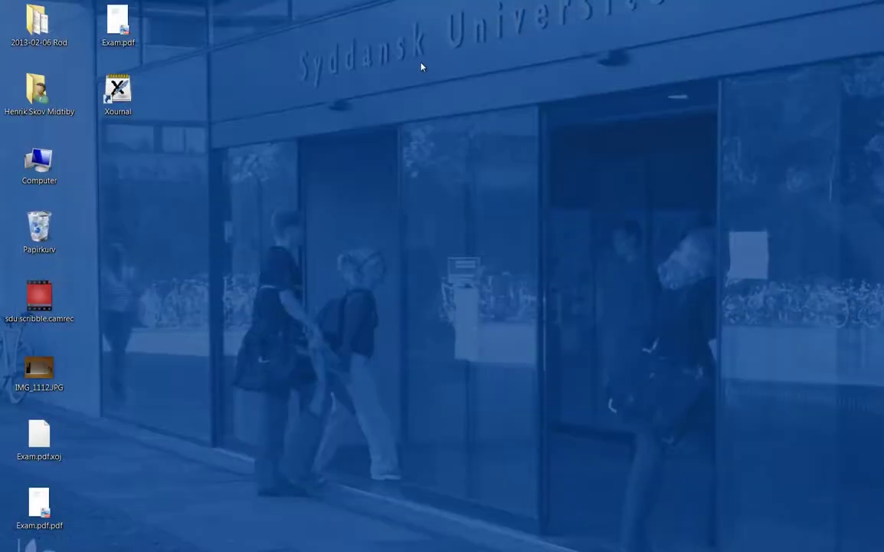
Open the exported Exam.pdf.pdf in PDF-XChange Viewer and examine the red annotations on page 2
double_click(47, 509)
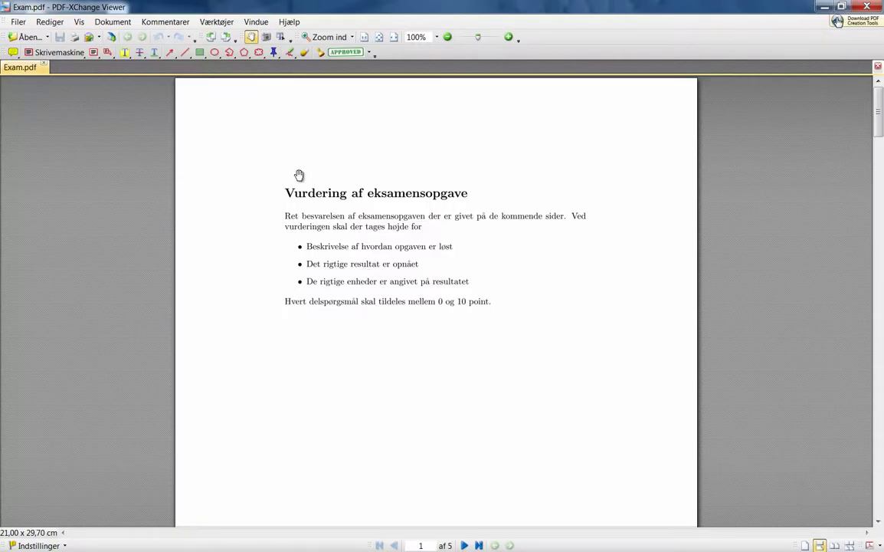
scroll(309, 262, "down", 12)
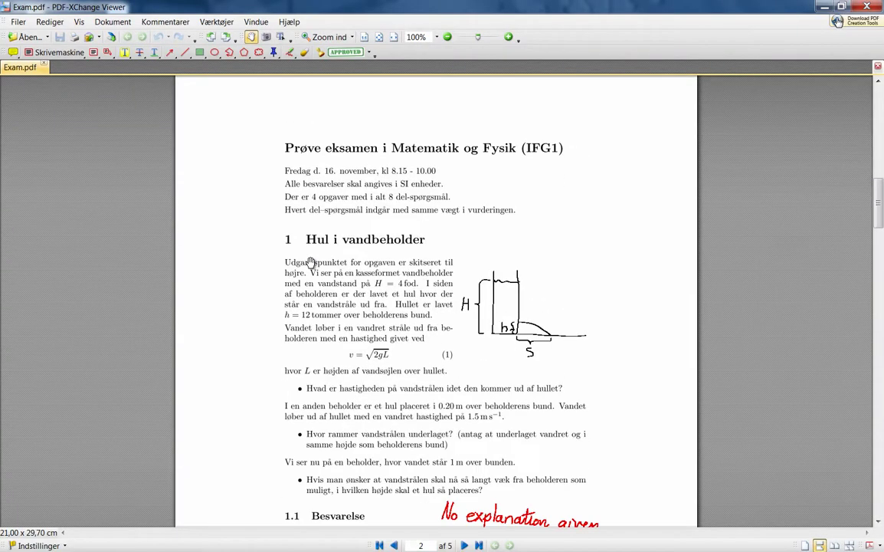
scroll(309, 260, "down", 5)
scroll(292, 282, "up", 2)
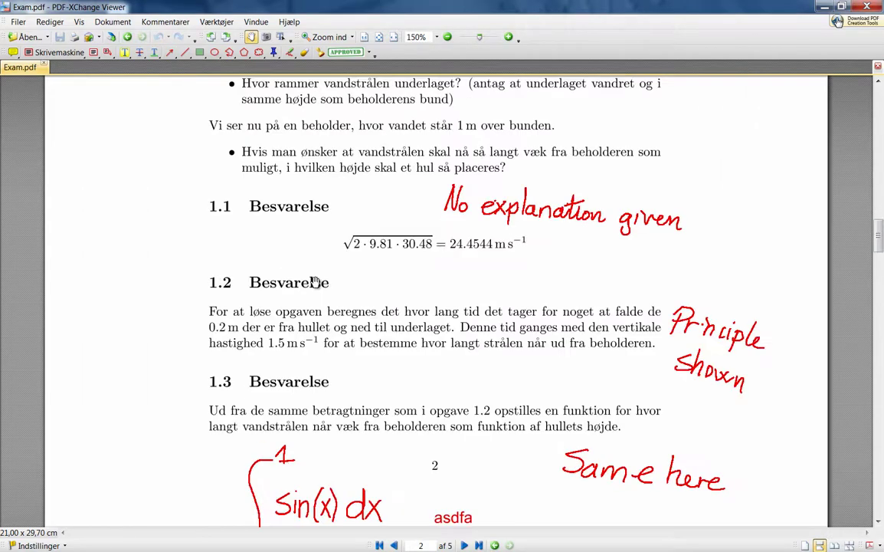